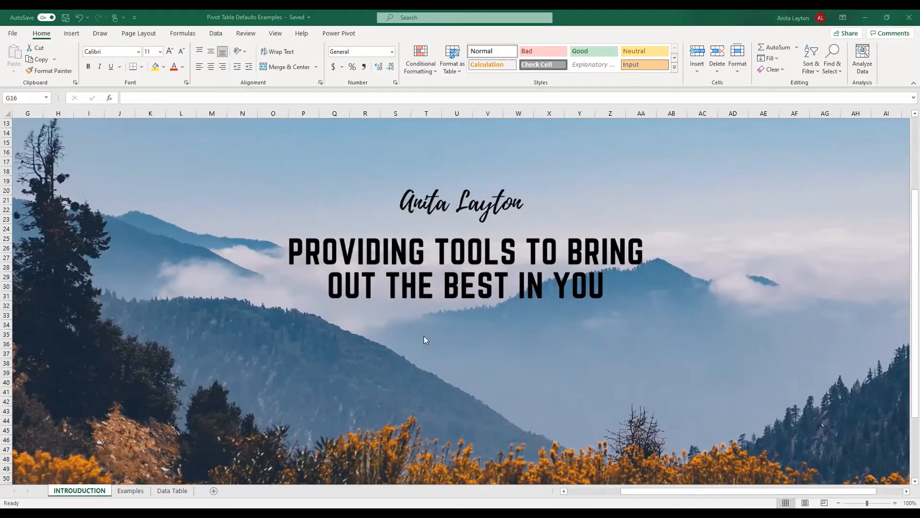
Create a PivotTable from Table1 at Examples!A5 and add Product as the row field.
click(172, 490)
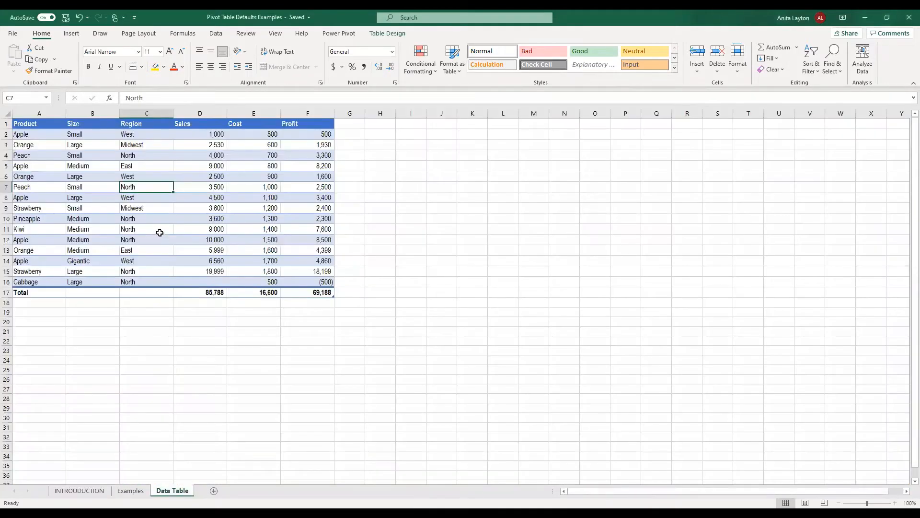
click(159, 232)
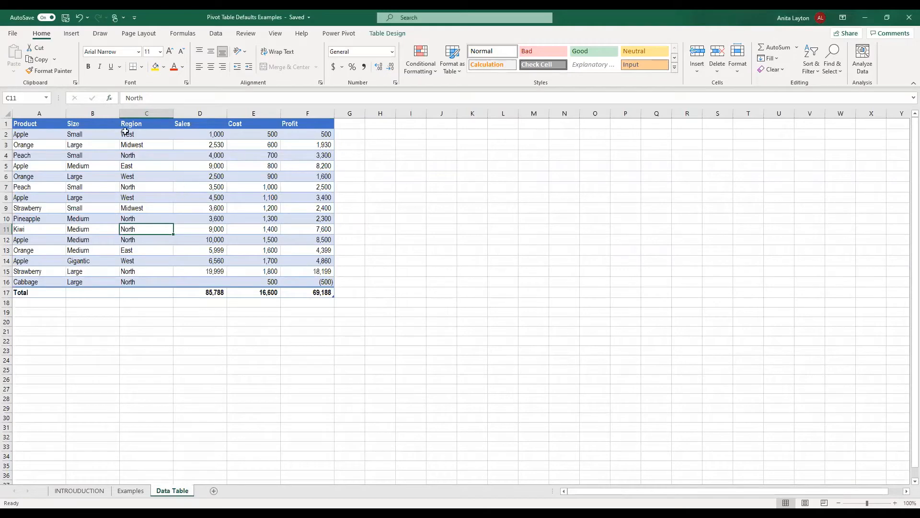
click(71, 34)
click(18, 56)
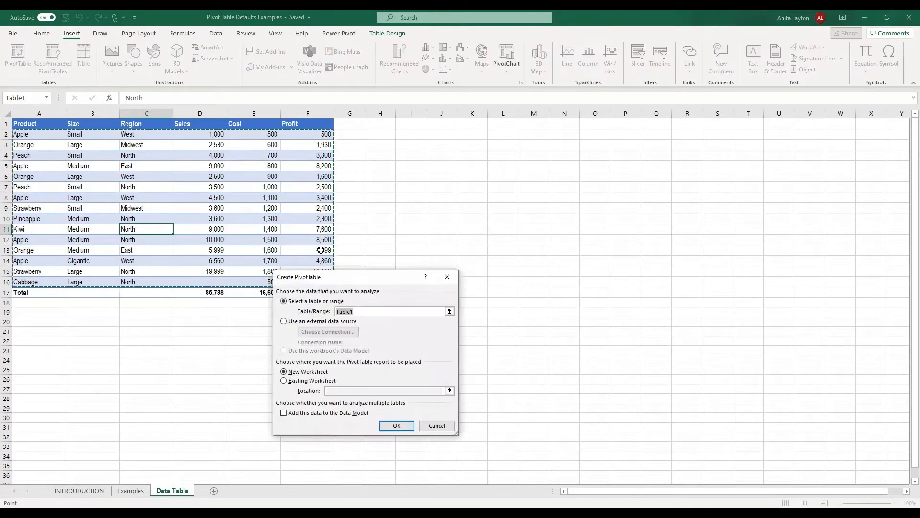
click(290, 383)
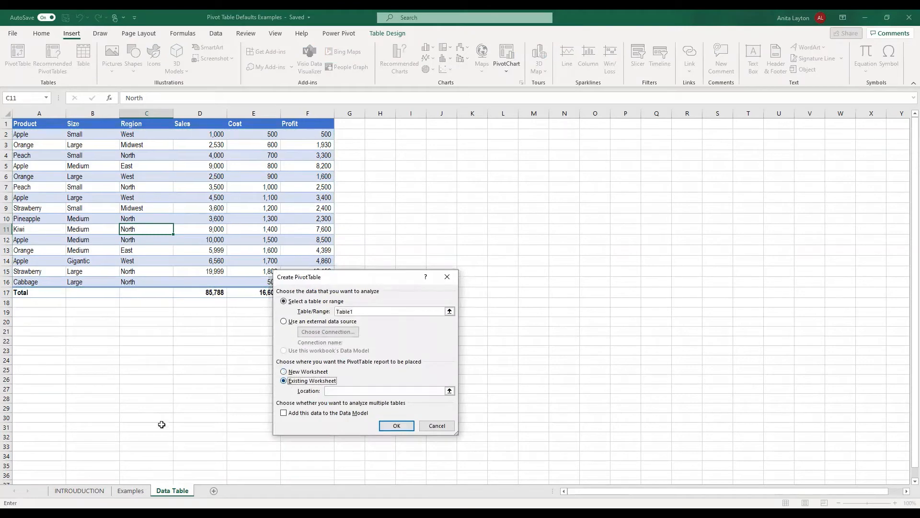
click(131, 491)
click(45, 182)
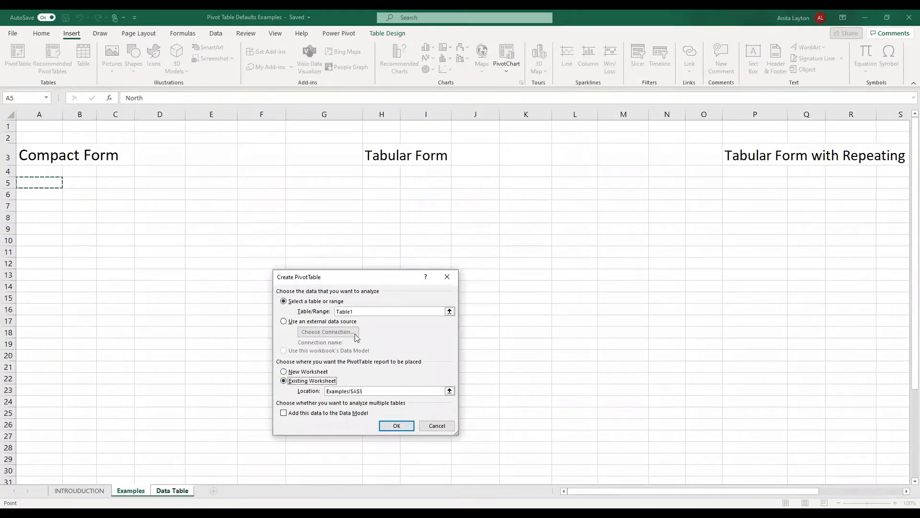
click(397, 426)
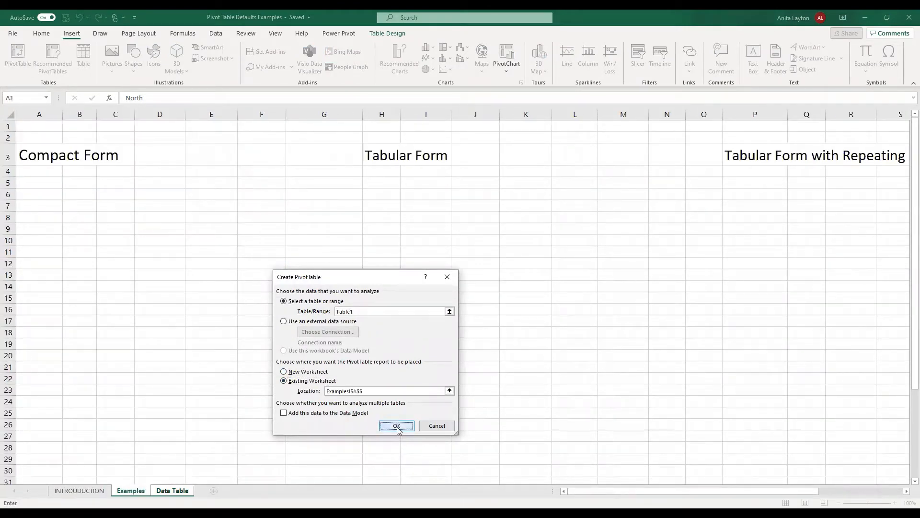
click(763, 172)
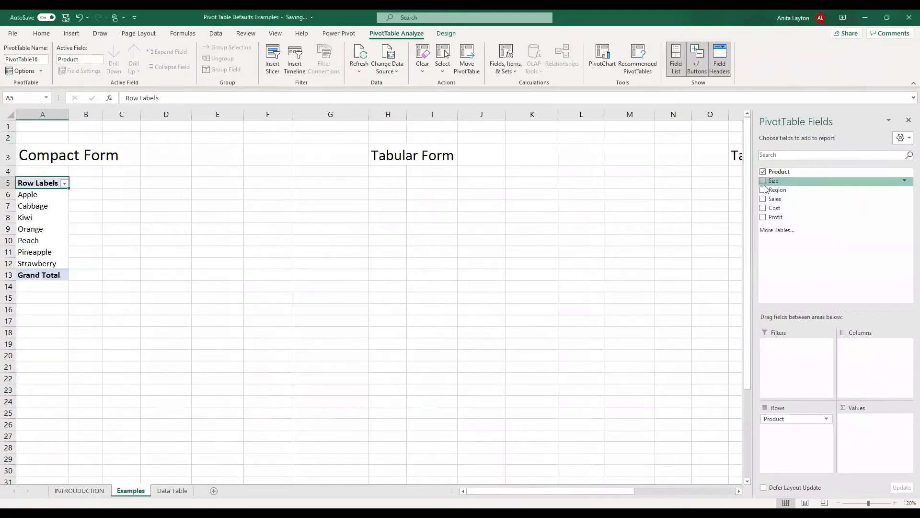
Add Size and Region as rows and Sales, Cost and Profit as summed values.
click(764, 181)
click(763, 189)
click(763, 199)
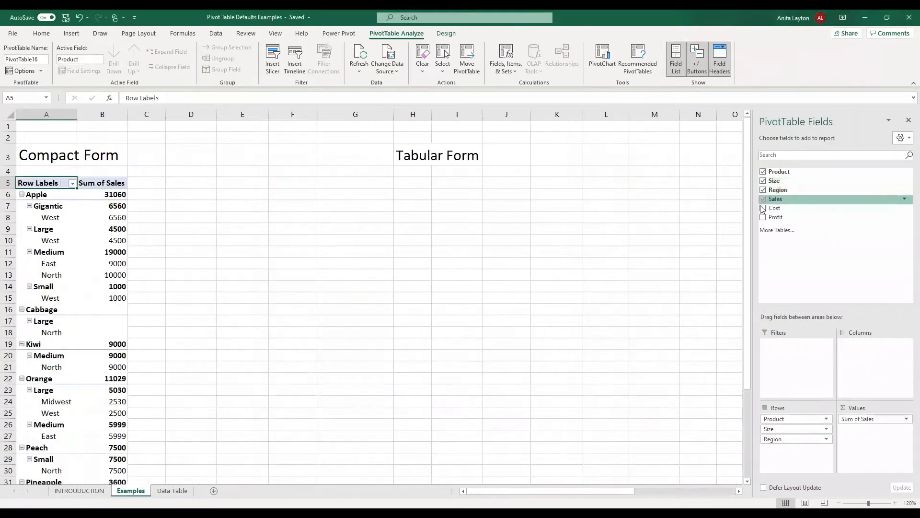
click(763, 208)
click(763, 218)
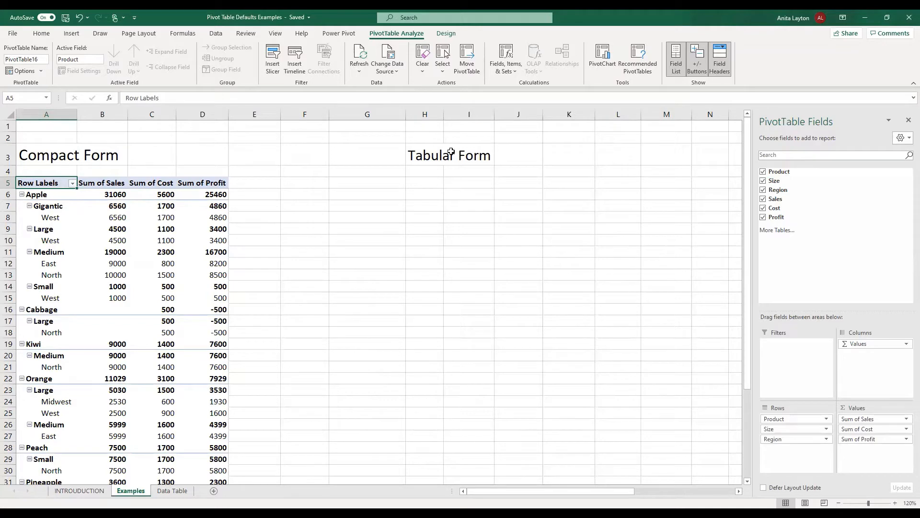
Copy the pivot range A5:D39 and select G5 as the paste destination.
drag(42, 181, 195, 453)
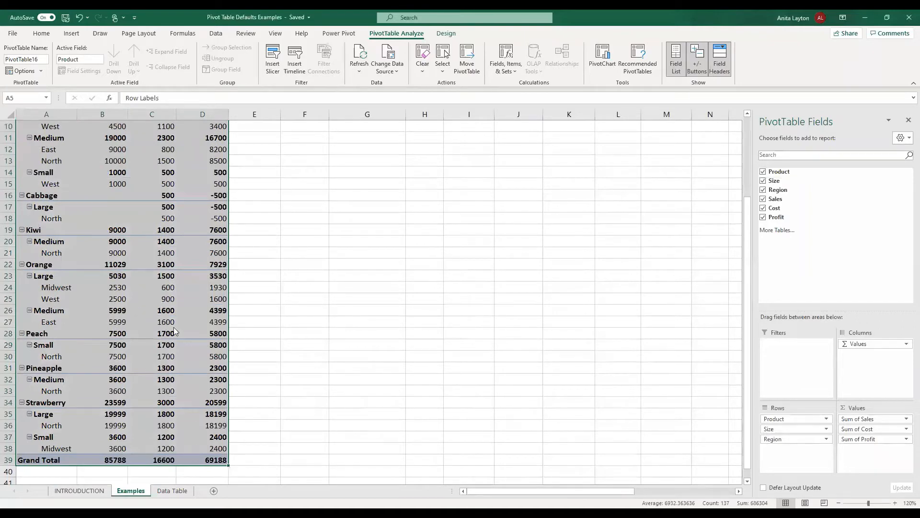
right_click(154, 309)
click(192, 311)
scroll(327, 309, up, 3)
click(370, 184)
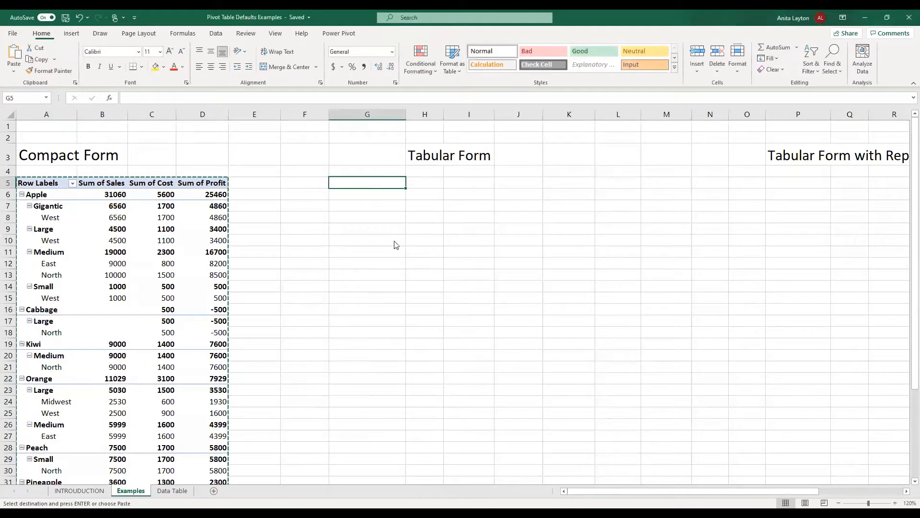
Paste the pivot at G5 and switch its report layout to Tabular Form.
key(ctrl+v)
click(446, 33)
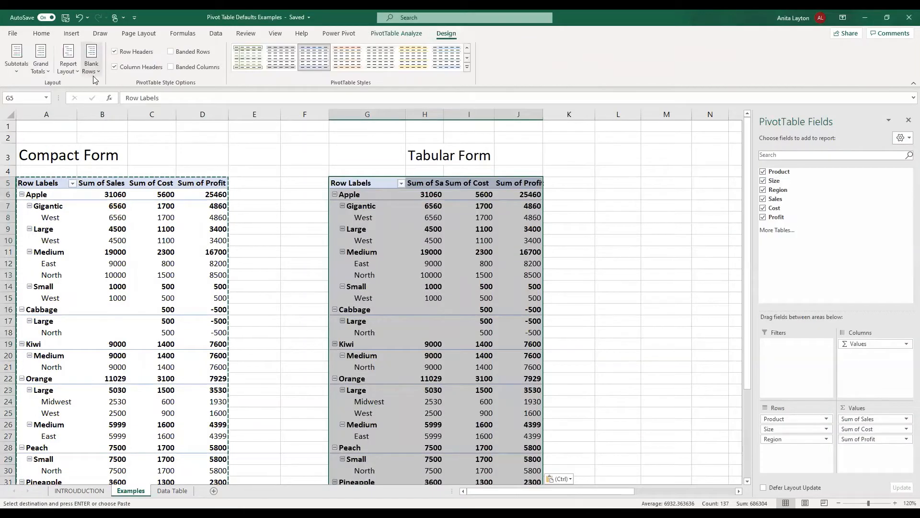
click(68, 62)
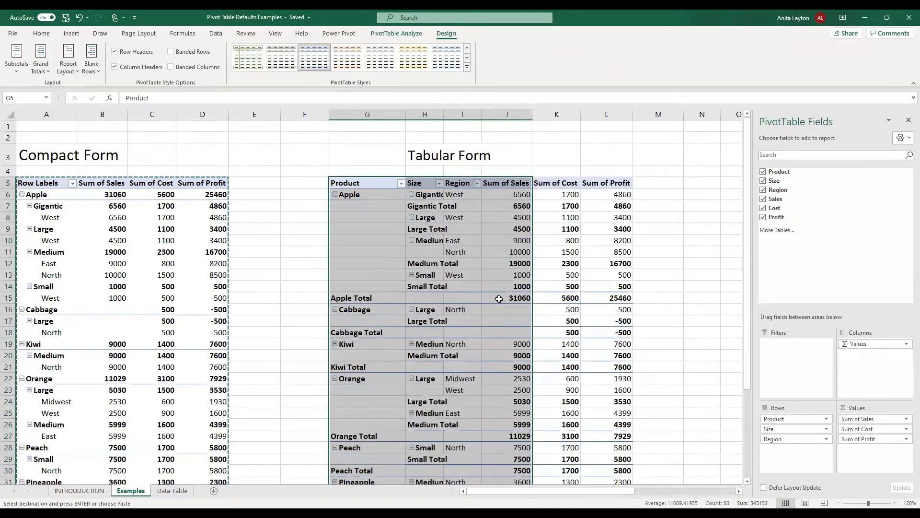
click(495, 295)
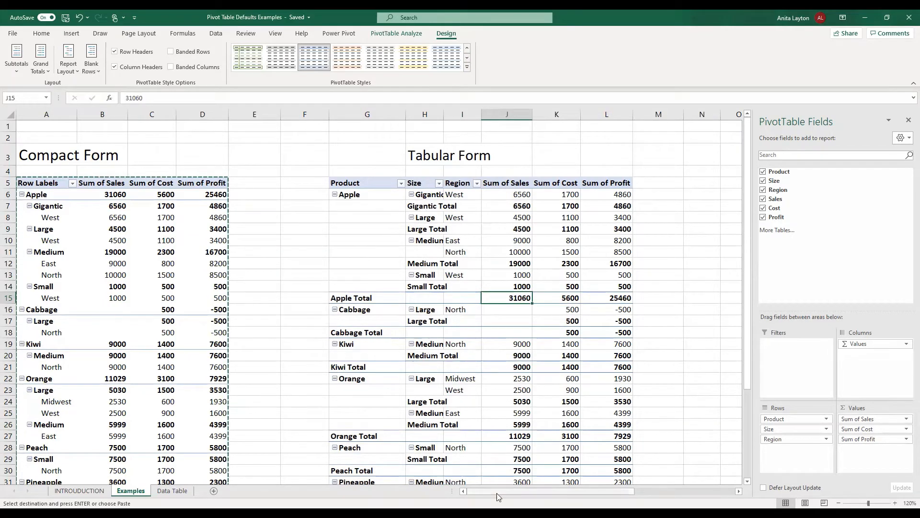
drag(488, 495, 510, 496)
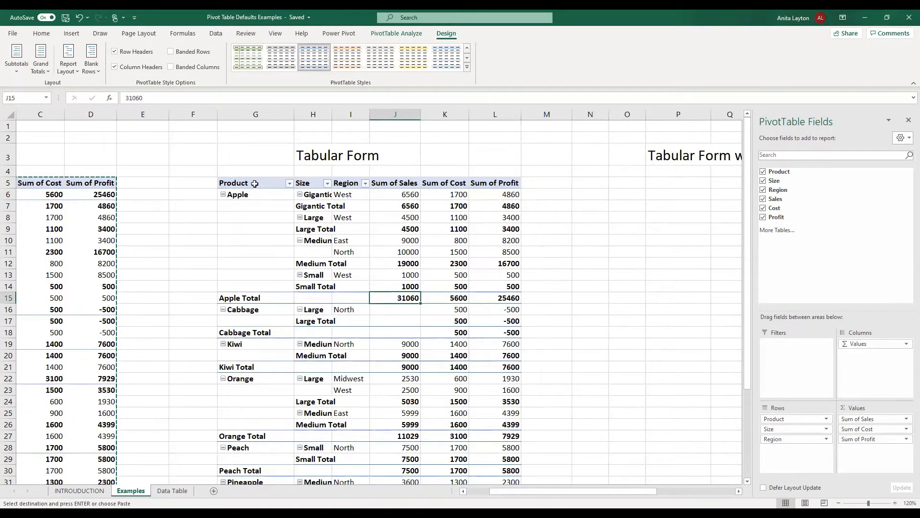
Copy the tabular G5 pivot and paste it at O5.
drag(259, 182, 495, 467)
drag(482, 418, 482, 417)
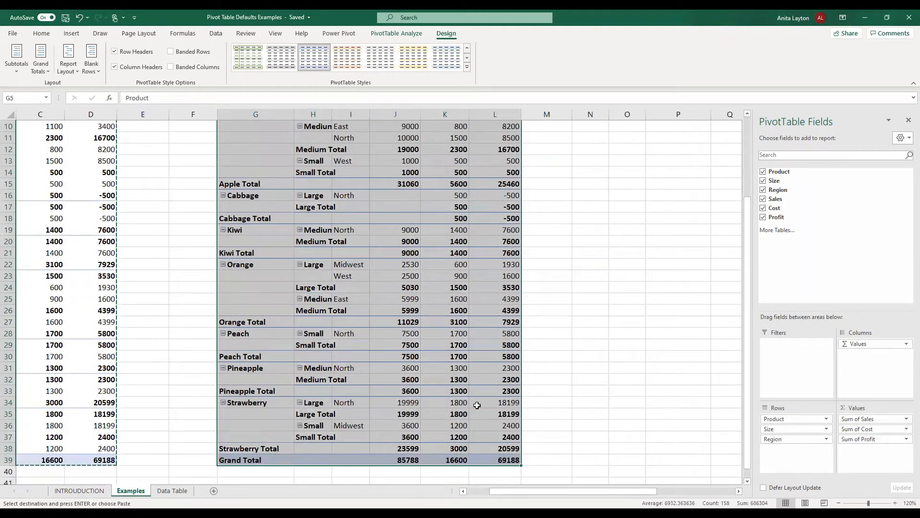
right_click(505, 222)
scroll(637, 185, up, 3)
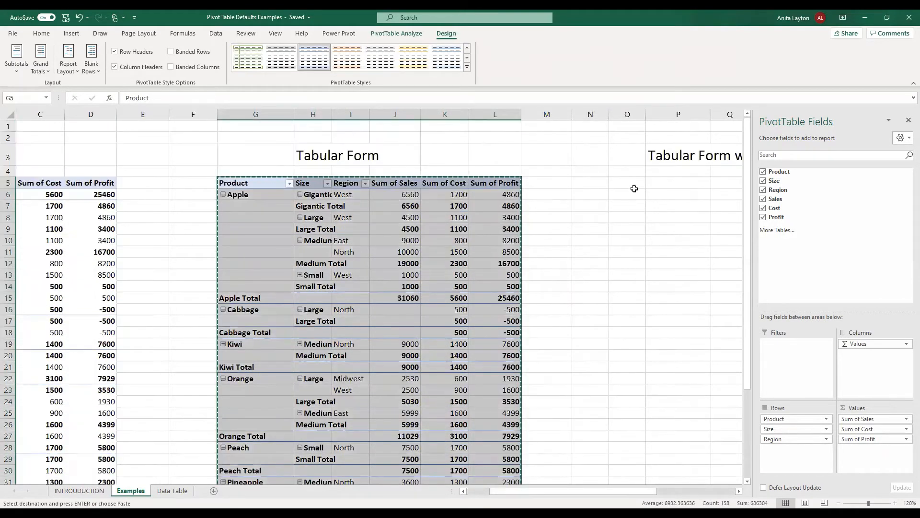
click(634, 184)
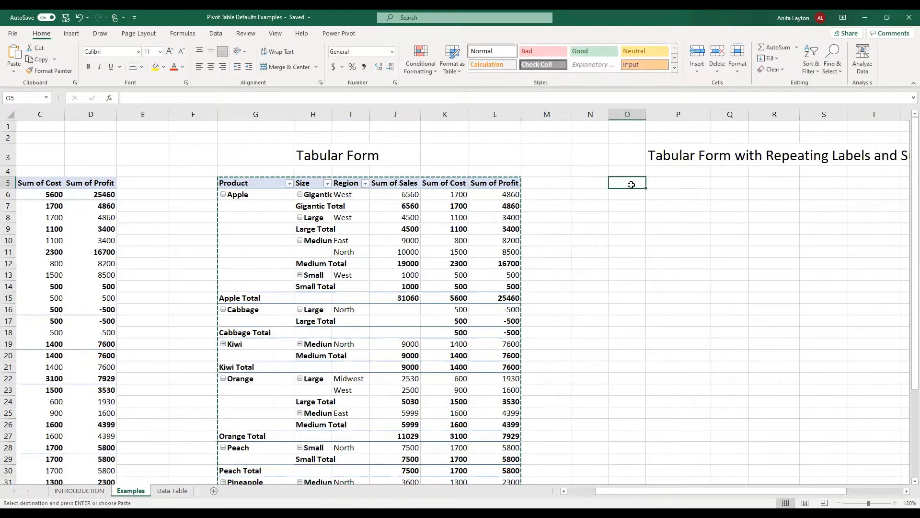
click(121, 15)
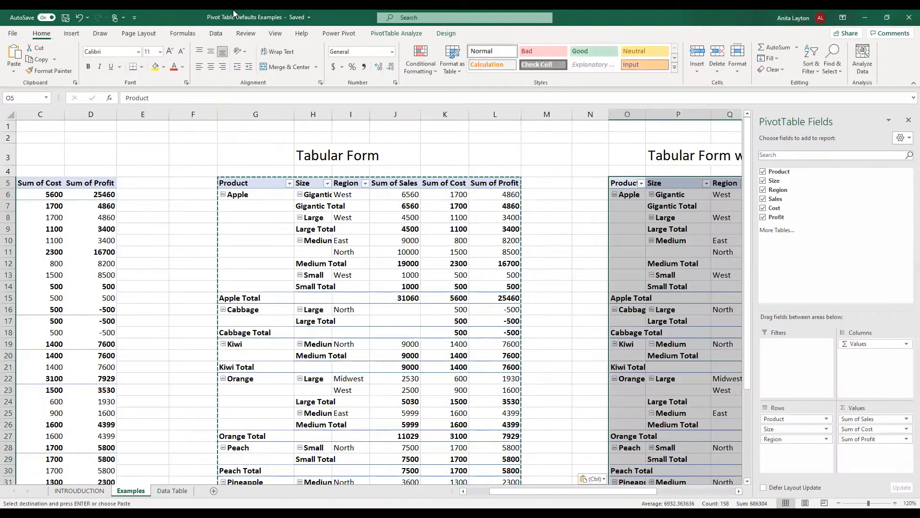
Set the O5 pivot to Repeat All Item Labels, then select W5.
click(446, 33)
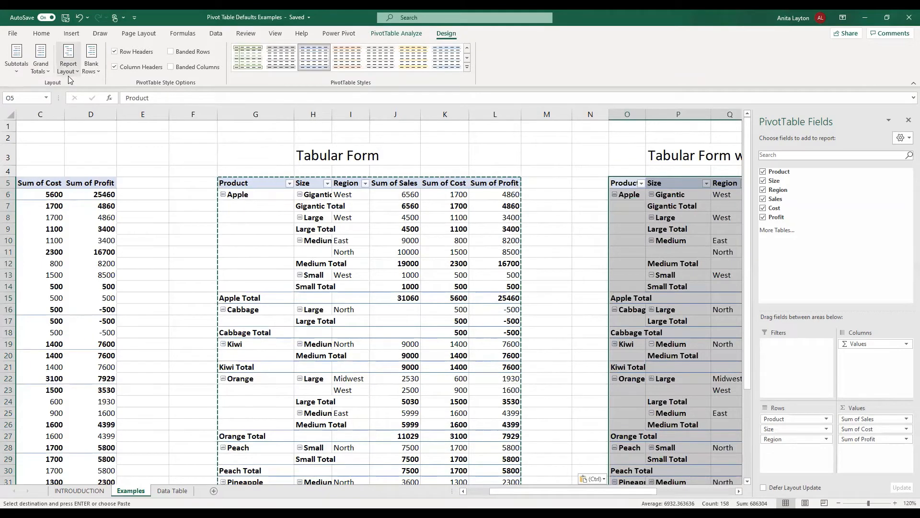
click(68, 62)
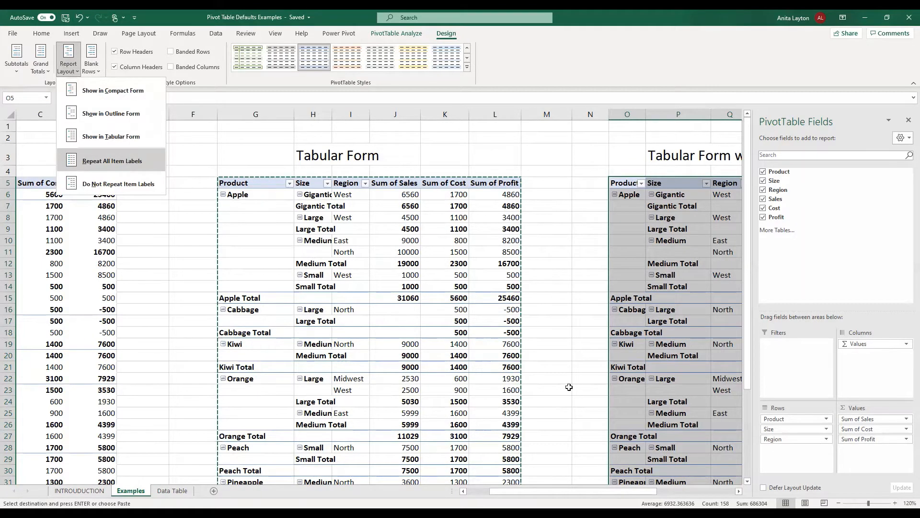
click(126, 166)
click(738, 491)
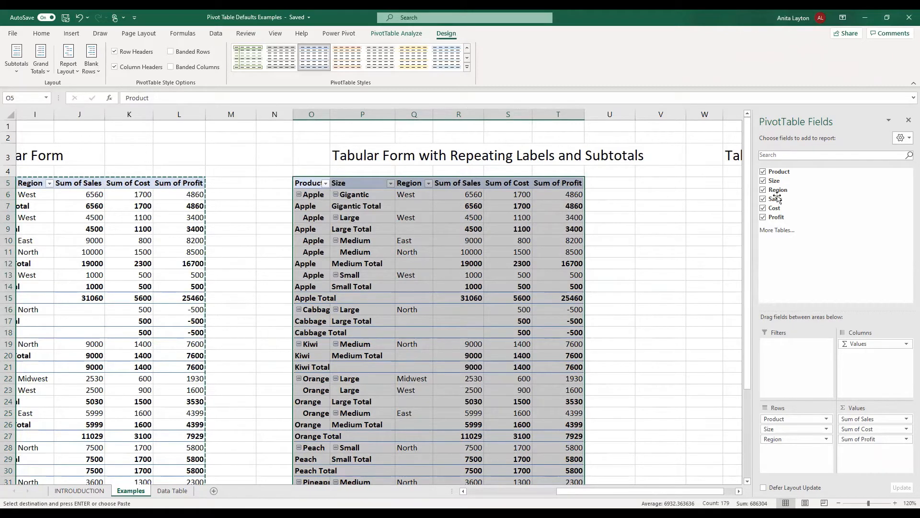
click(713, 184)
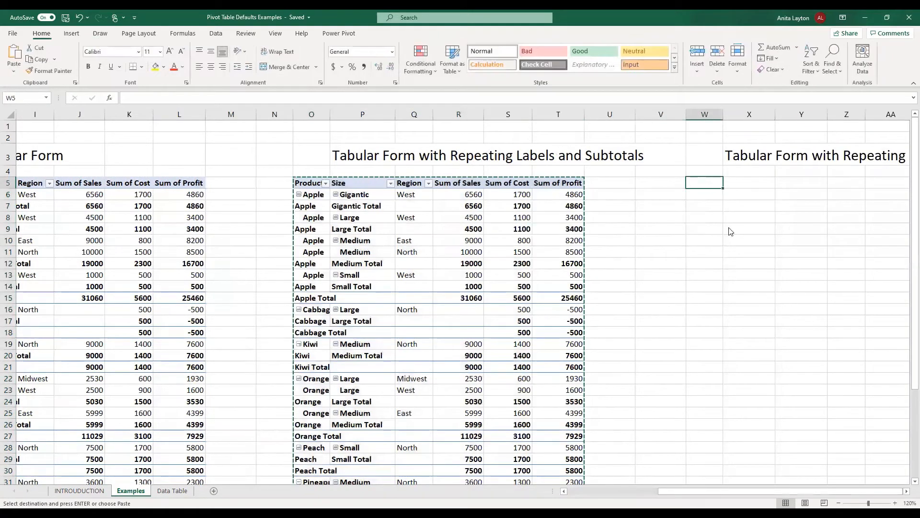
Paste the pivot at W5 and set its subtotals to Do Not Show.
key(ctrl+v)
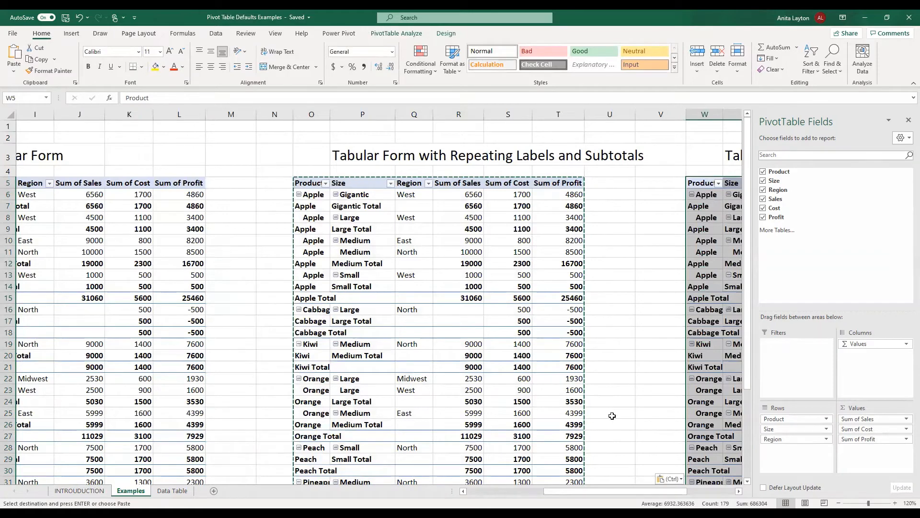
click(739, 492)
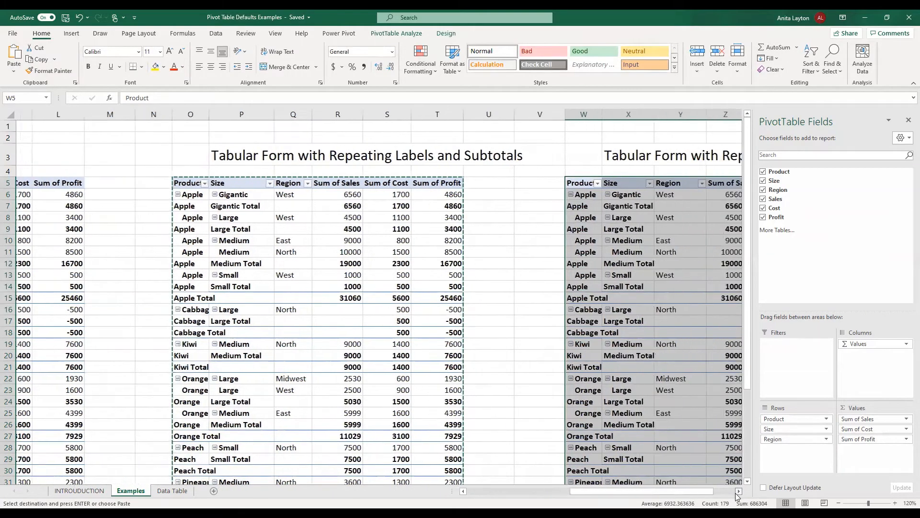
click(738, 491)
click(738, 491)
click(446, 33)
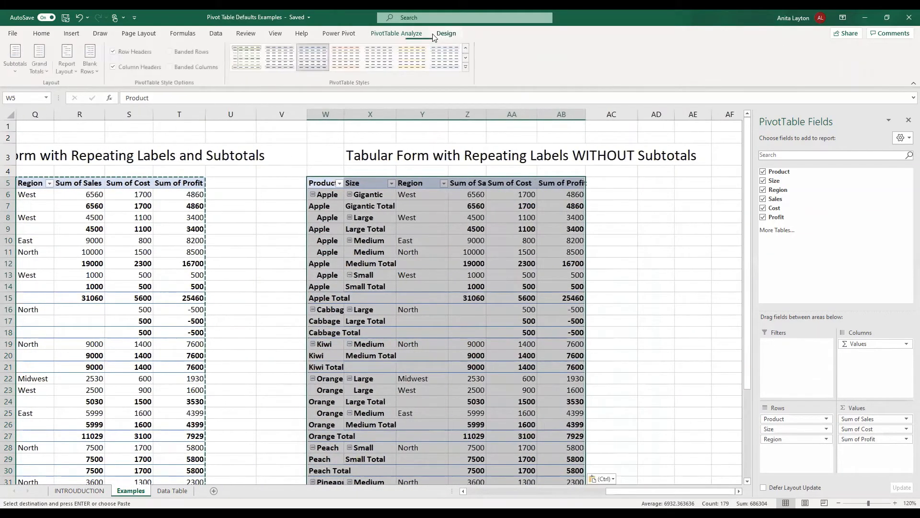
click(22, 68)
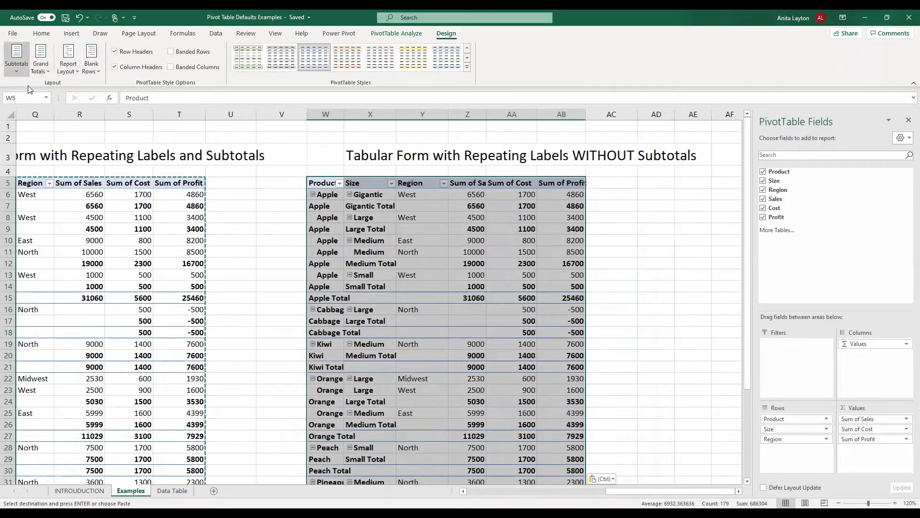
click(28, 86)
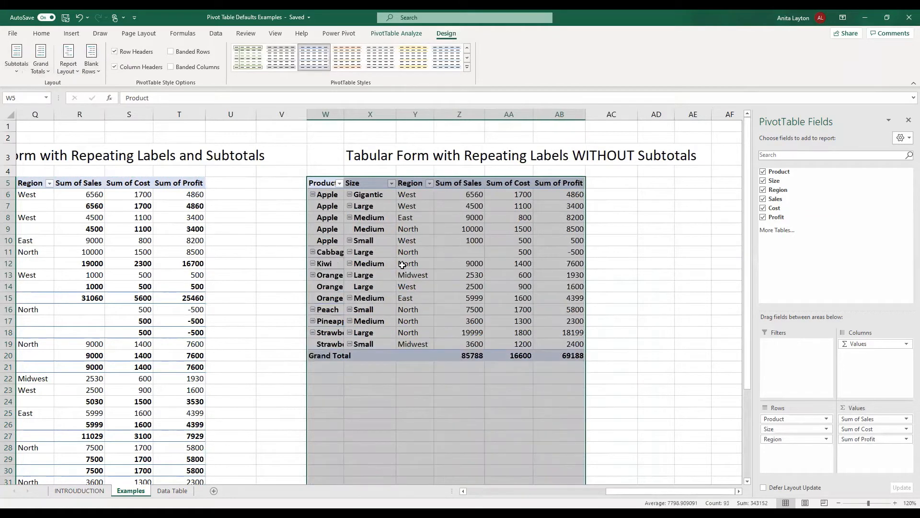
Widen column W for product names and scroll back to the Compact Form pivot.
click(333, 136)
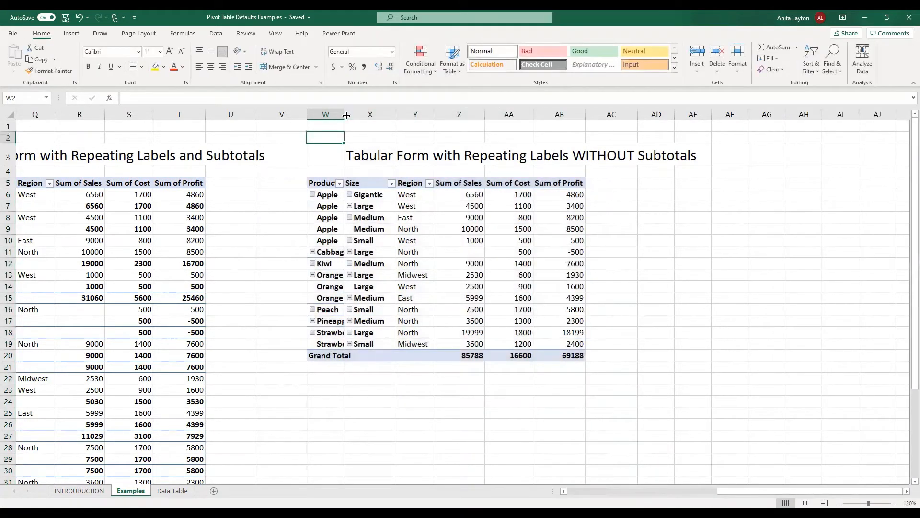
drag(361, 121, 429, 115)
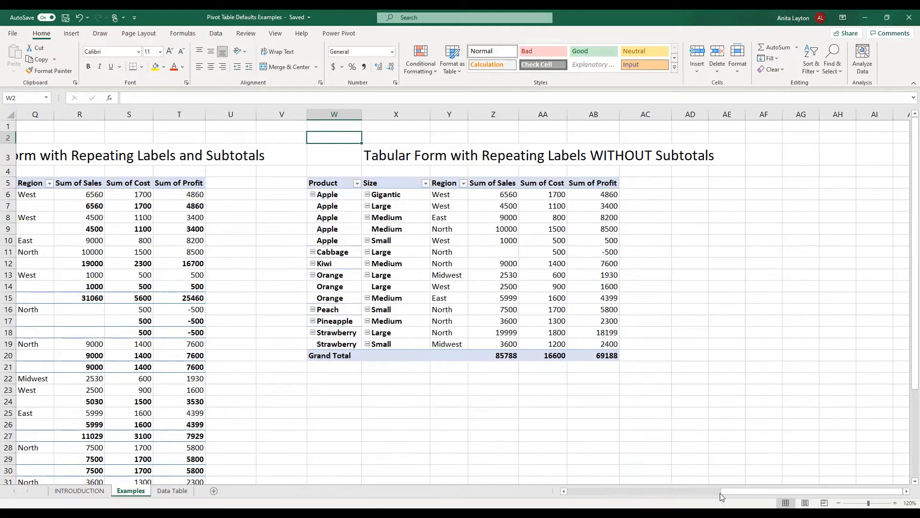
drag(727, 494, 551, 496)
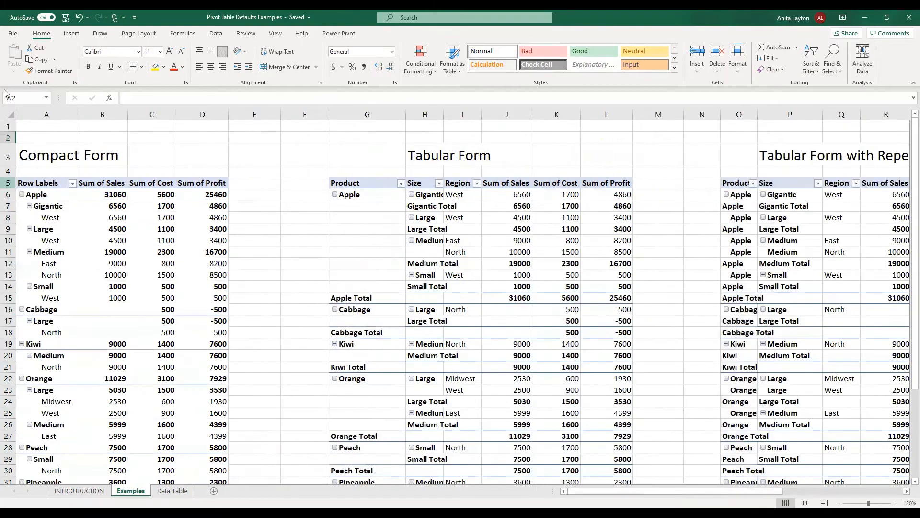
In Options > Data default layout, choose Tabular Form, Repeat All Item Labels and Do Not Show subtotals.
click(13, 35)
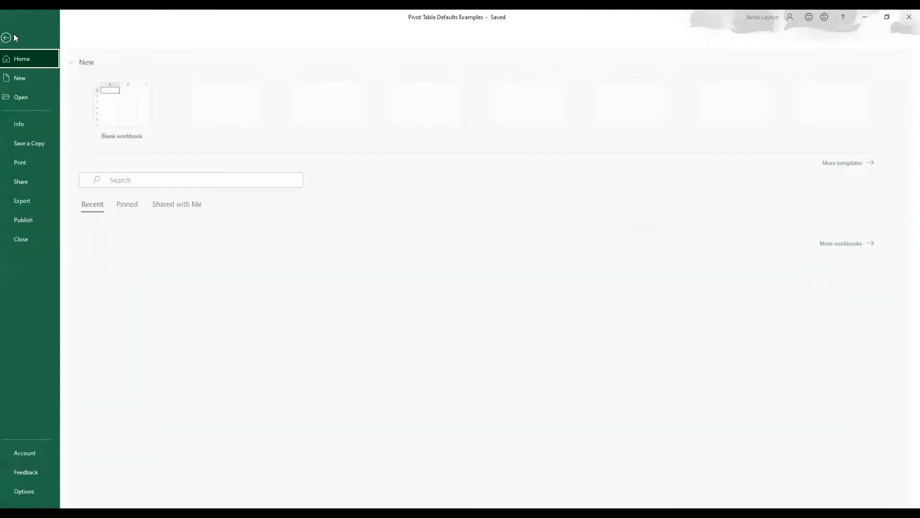
click(30, 491)
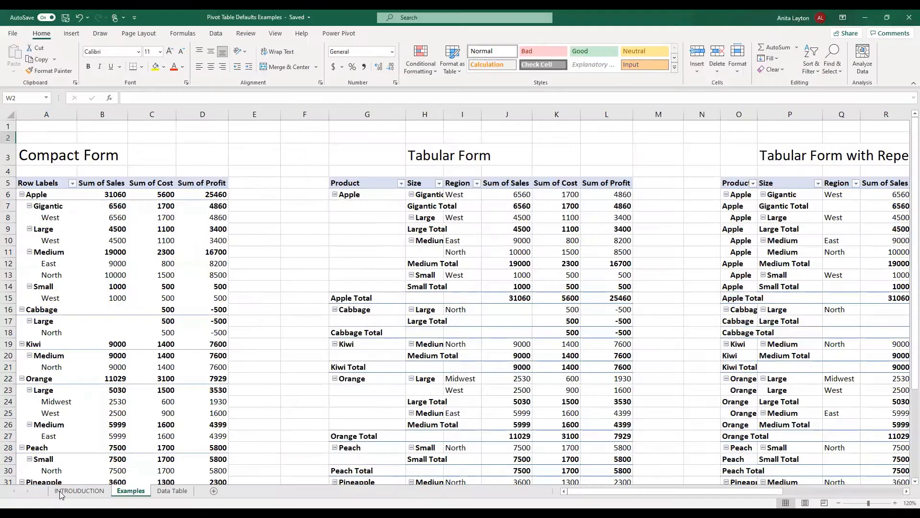
click(277, 146)
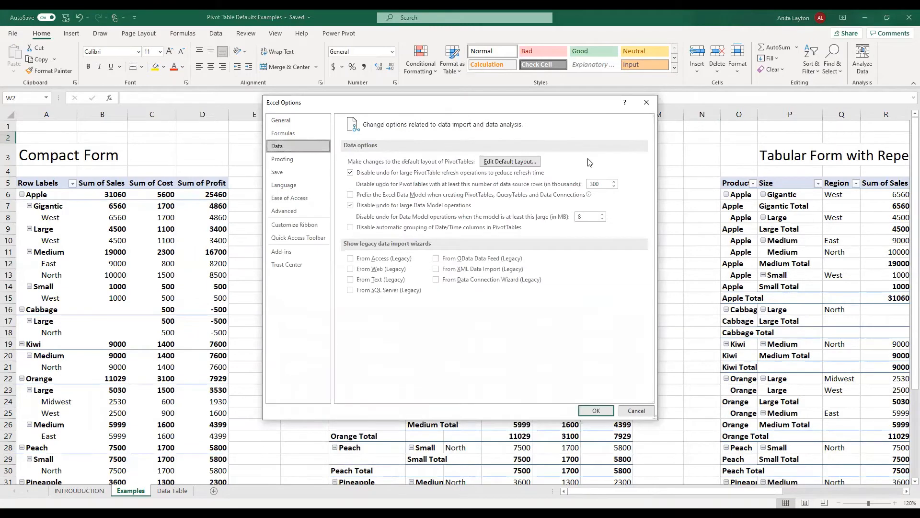
click(529, 165)
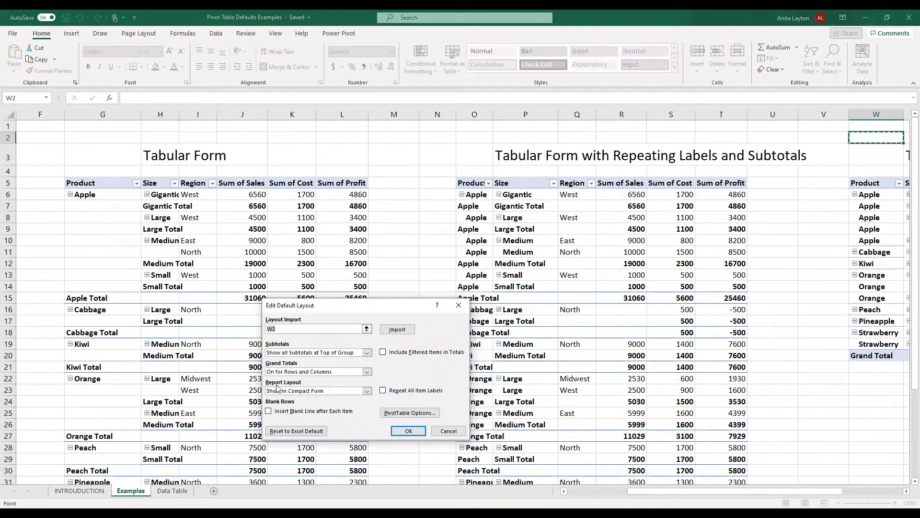
click(367, 390)
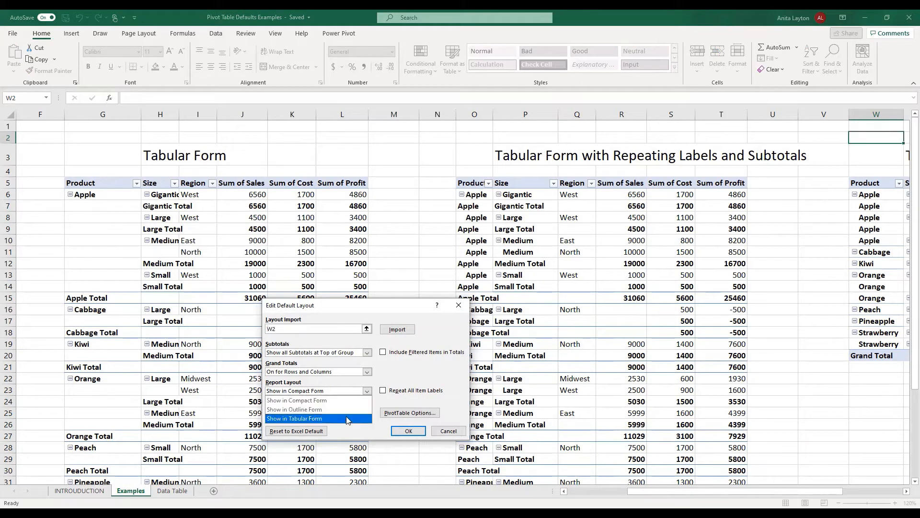
click(348, 418)
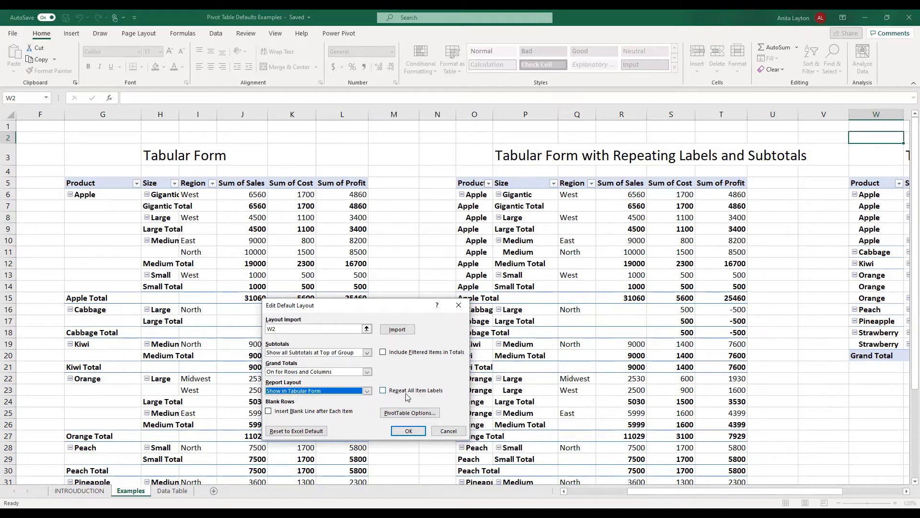
click(383, 391)
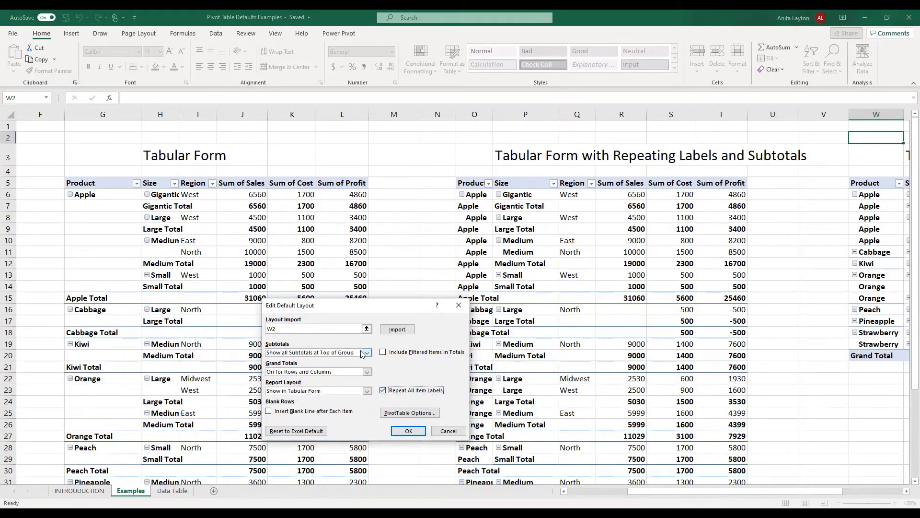
click(311, 353)
click(315, 363)
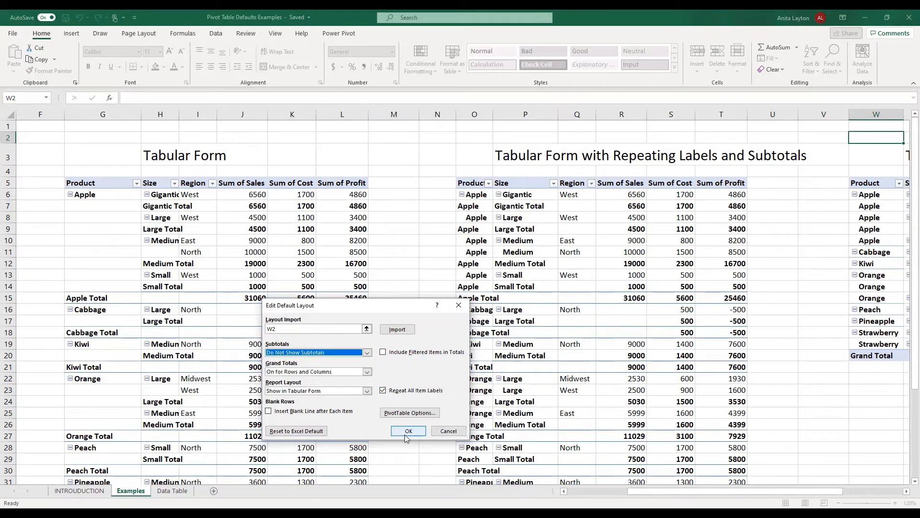
click(406, 434)
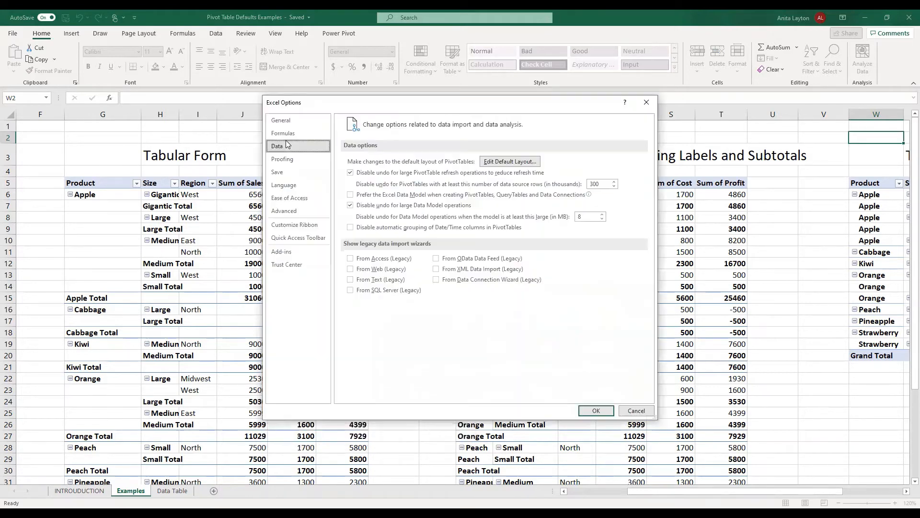
click(597, 411)
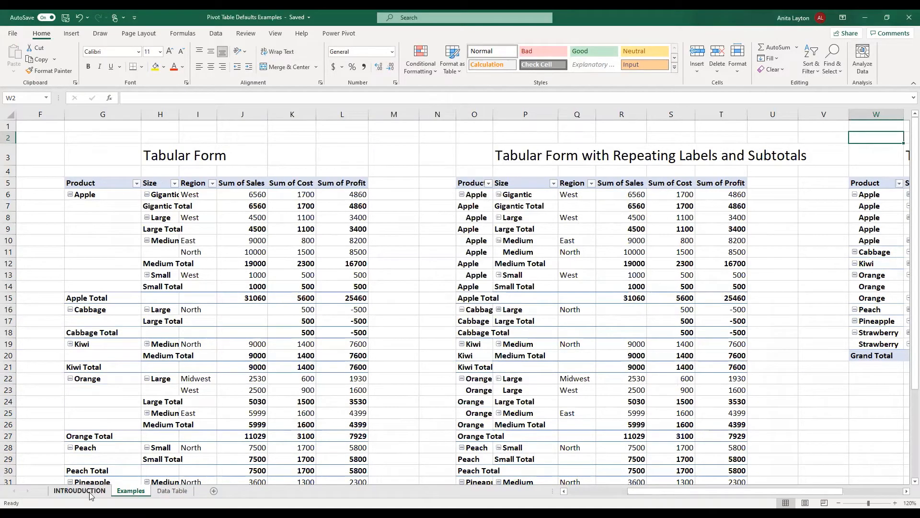
Create a new PivotTable from the Data Table on a new sheet.
click(172, 491)
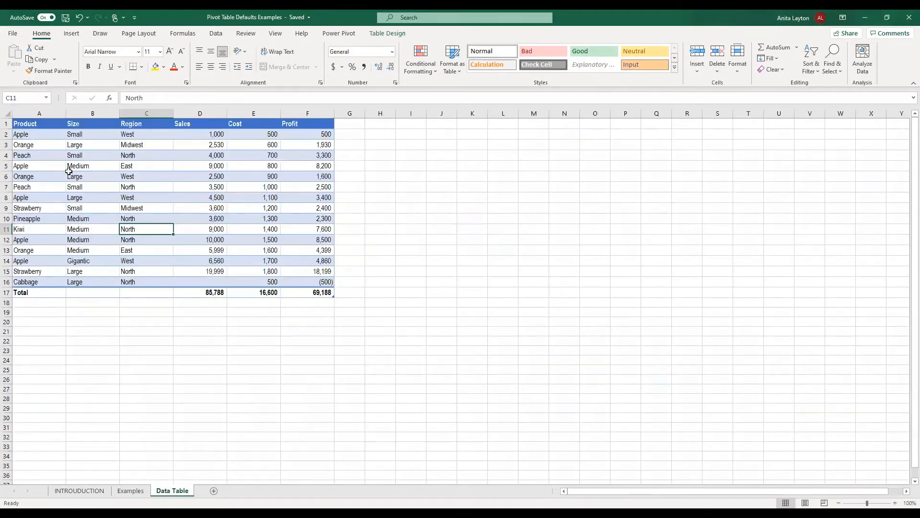
click(72, 33)
click(18, 53)
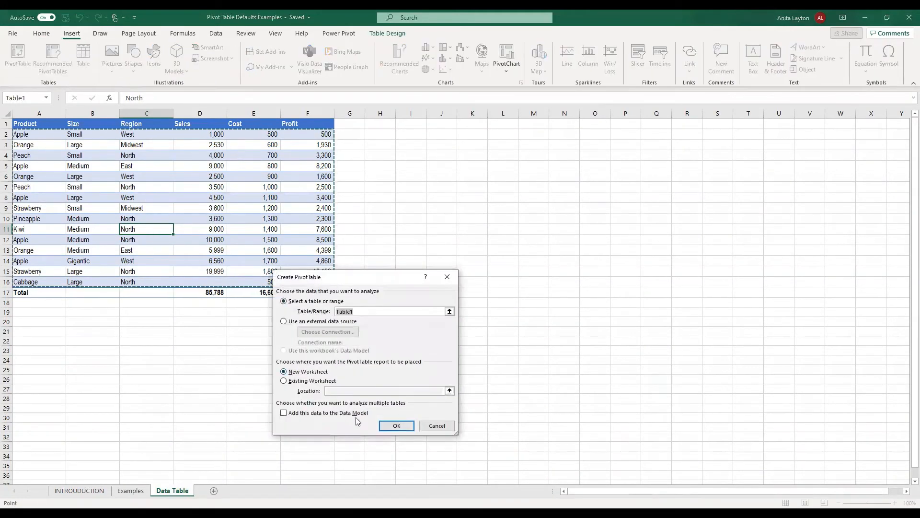
click(396, 427)
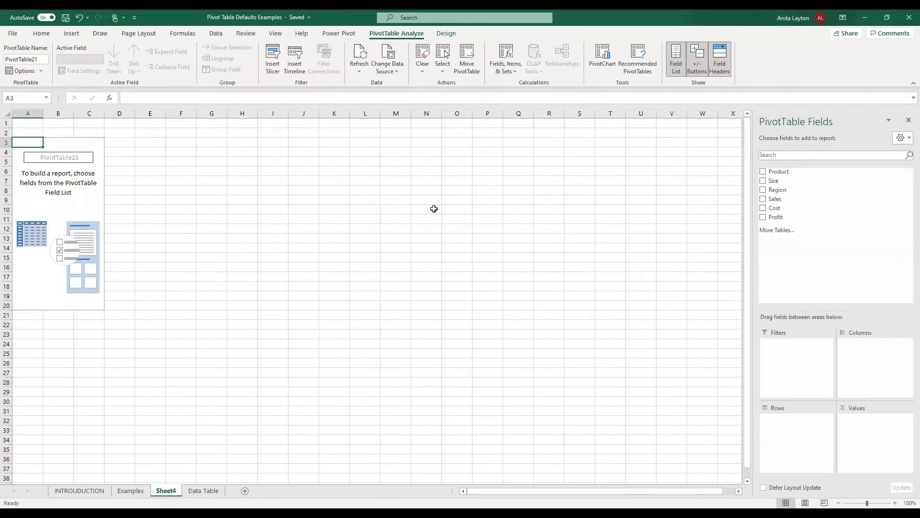
Add Size, Product, Region as rows and Sales, Cost, Profit sums; widen column A.
click(766, 182)
click(764, 172)
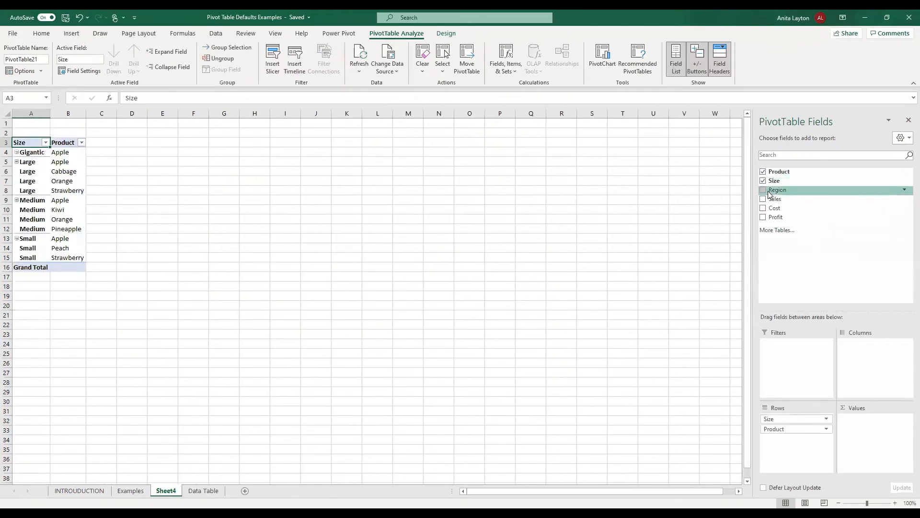
click(764, 200)
click(763, 190)
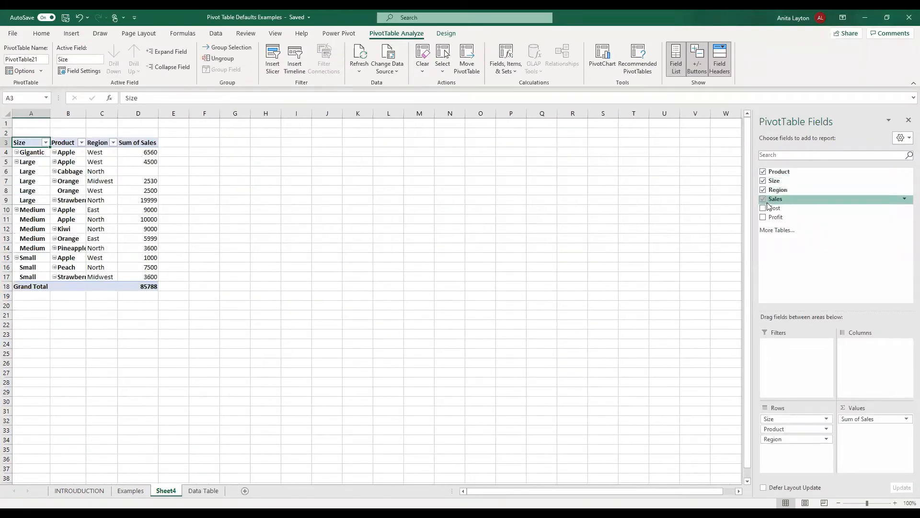
click(763, 208)
click(763, 217)
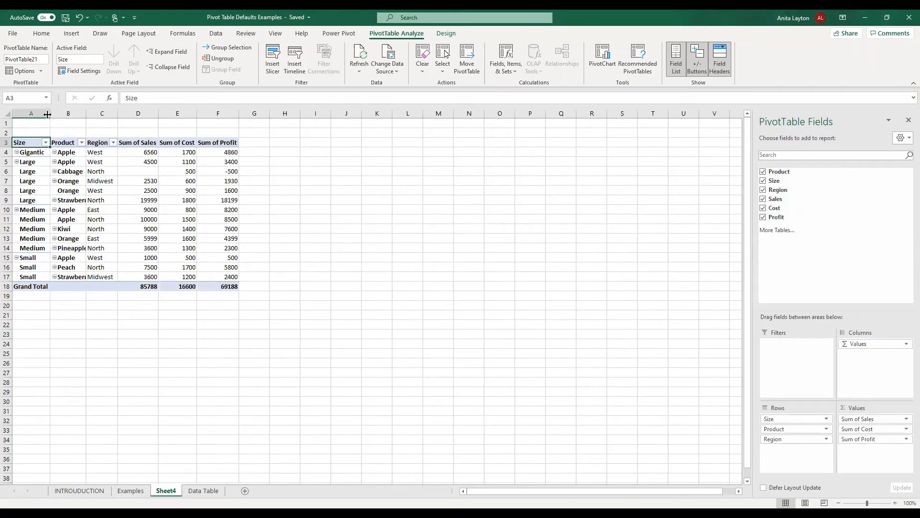
drag(65, 115, 62, 116)
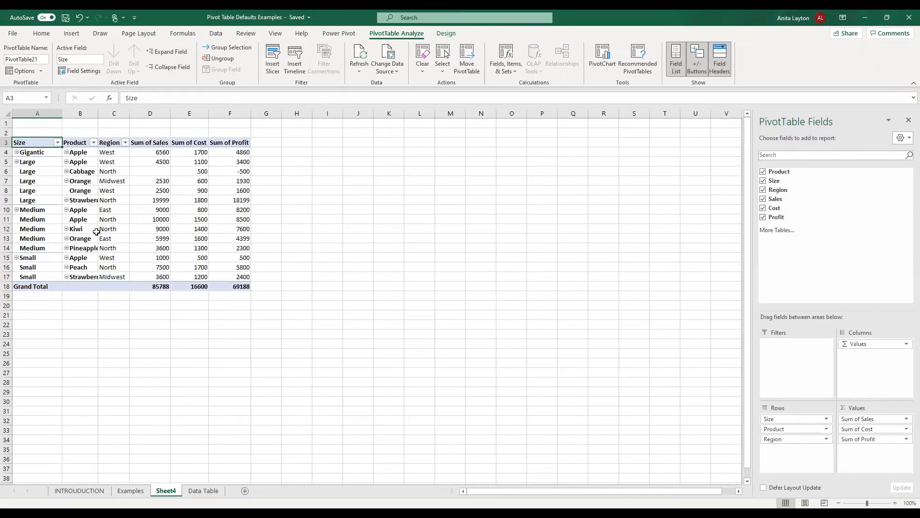
Compare with the pivots on the Examples sheet, then return to Sheet4.
click(131, 490)
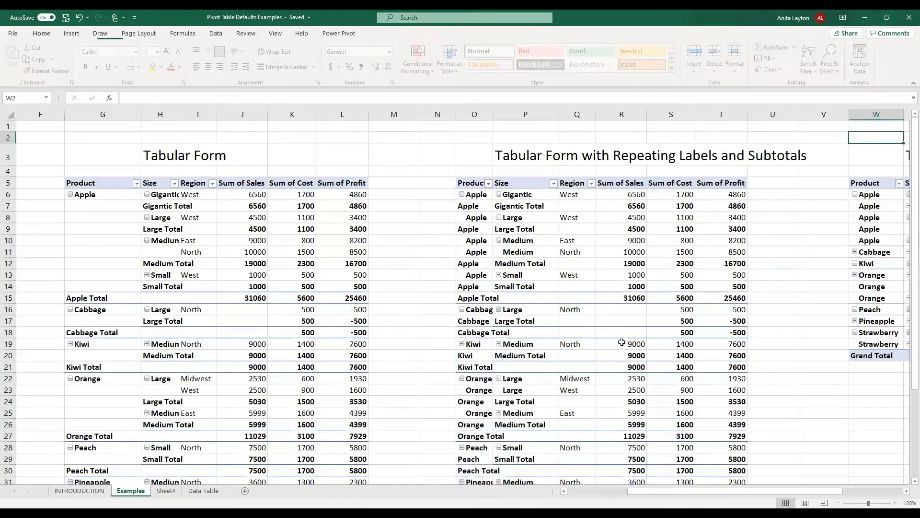
scroll(703, 293, right, 5)
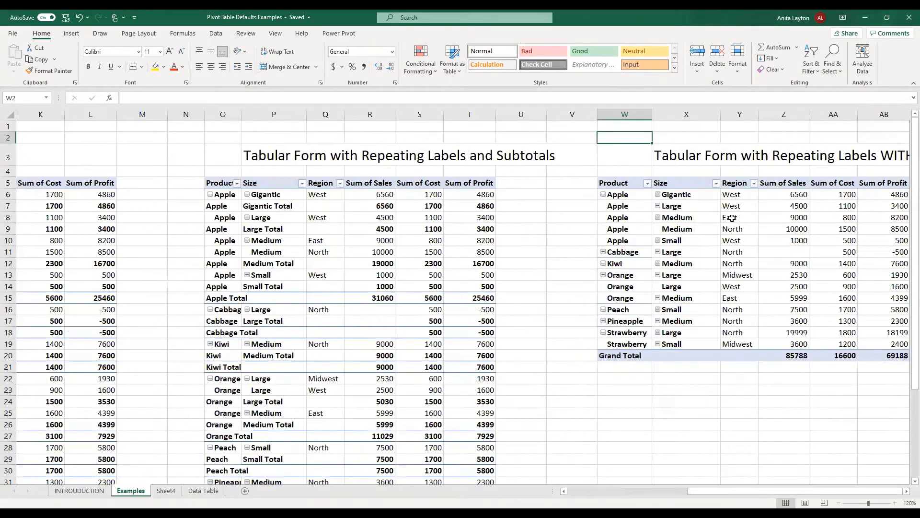
click(165, 493)
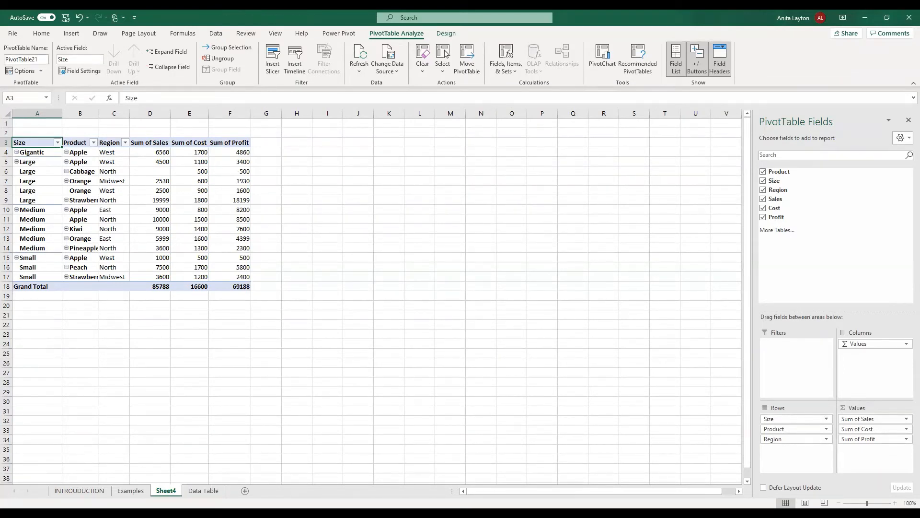
click(13, 33)
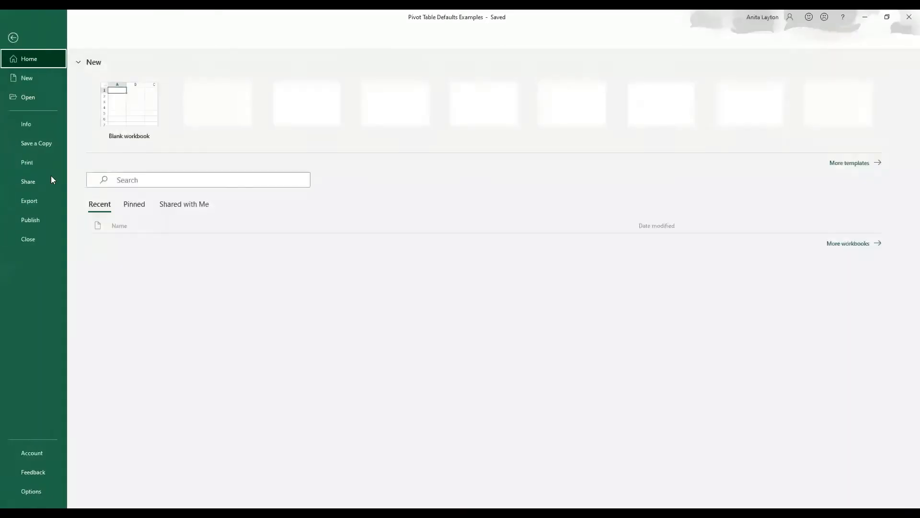
click(31, 492)
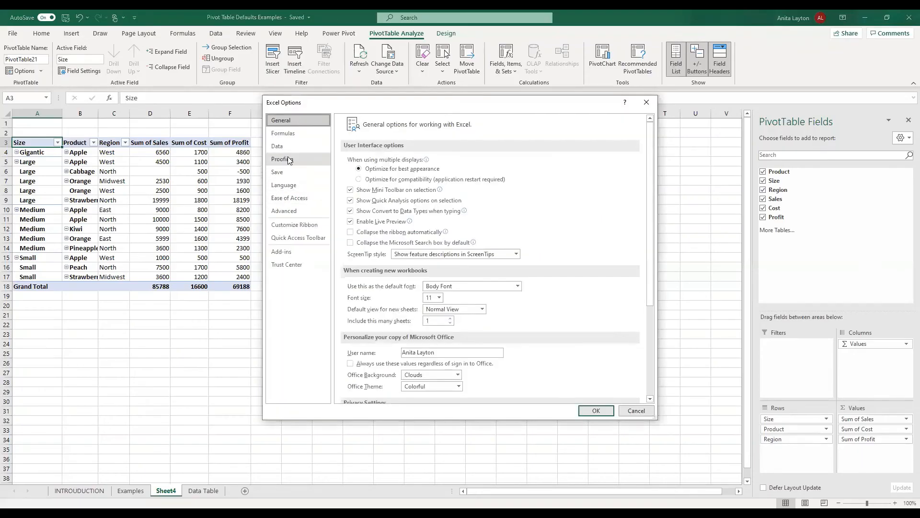
click(290, 150)
click(503, 162)
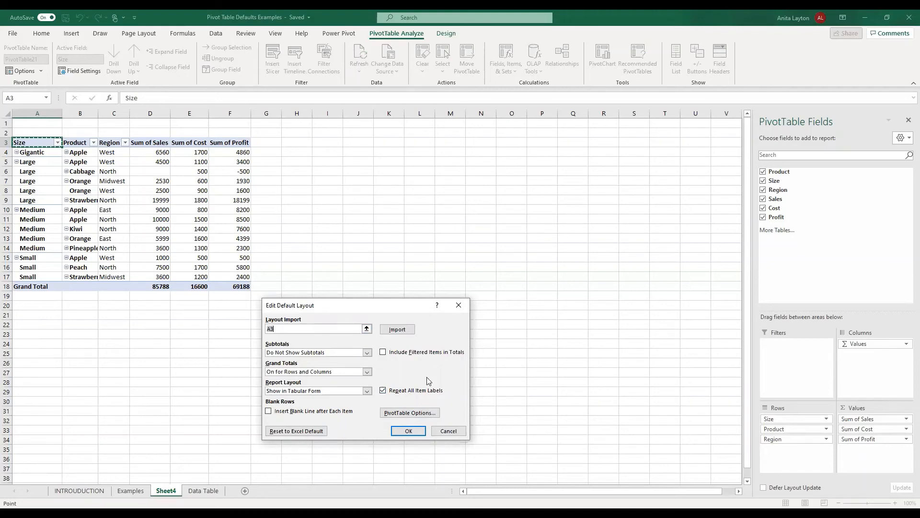
click(424, 413)
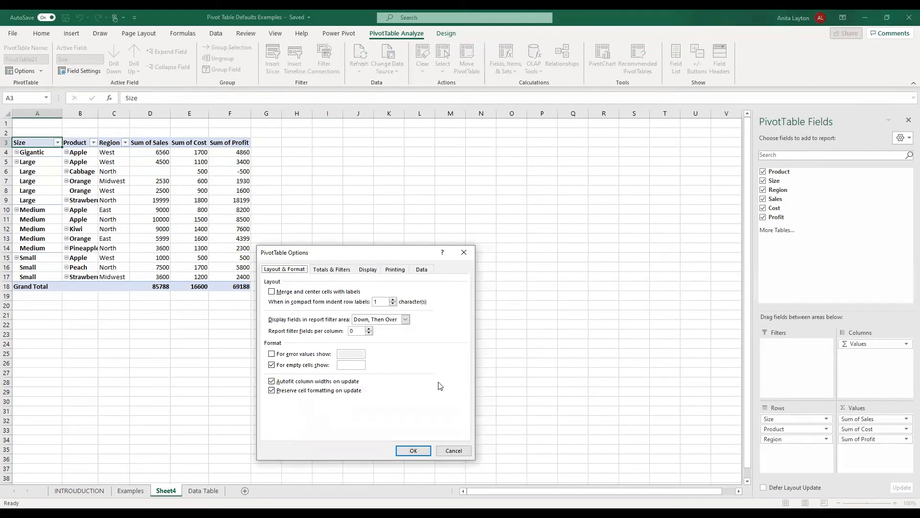
click(420, 455)
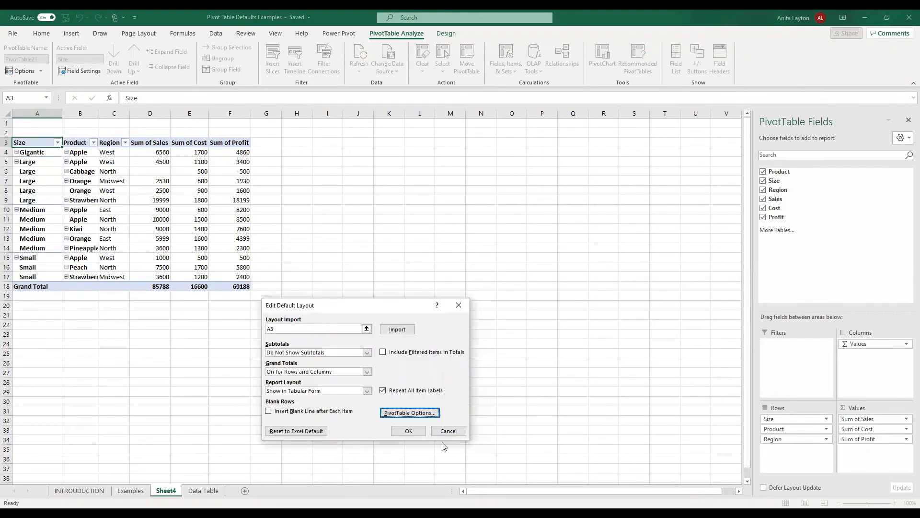
click(449, 431)
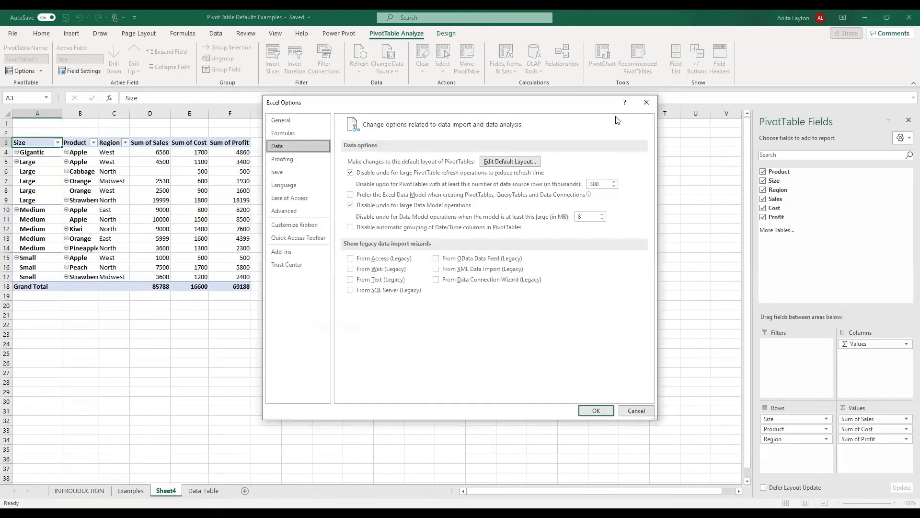
click(647, 103)
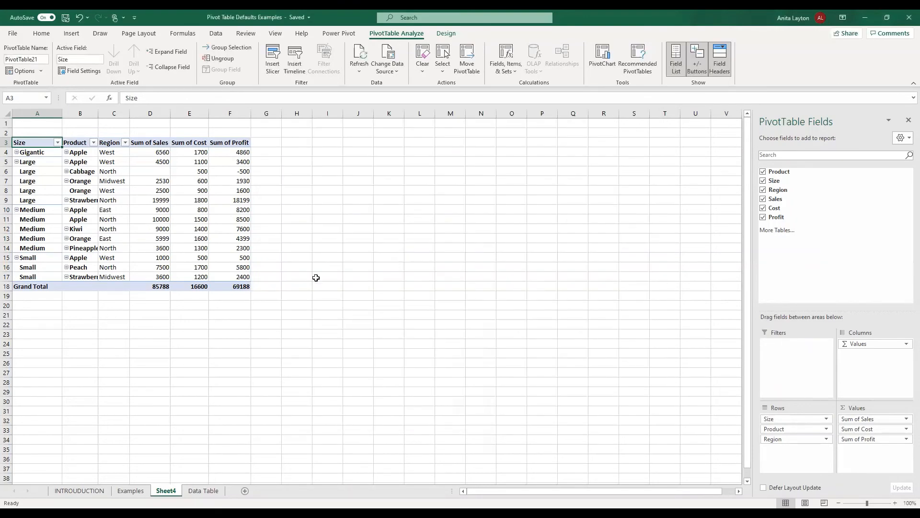